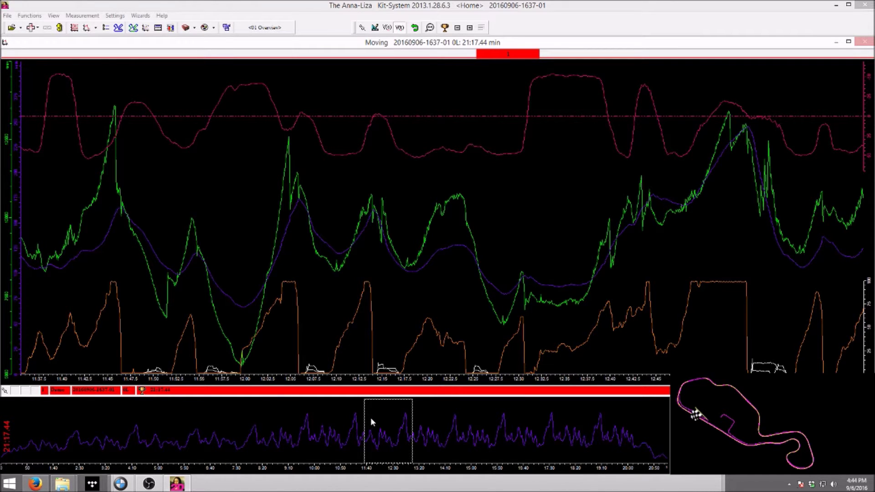
# Step: Shift the overview to roughly 9:32–10:40 and bring up the Measuring values readout
pyautogui.moveTo(371, 418)
pyautogui.mouseDown()
pyautogui.moveTo(56, 429)
pyautogui.moveTo(612, 453)
pyautogui.moveTo(306, 452)
pyautogui.mouseUp()
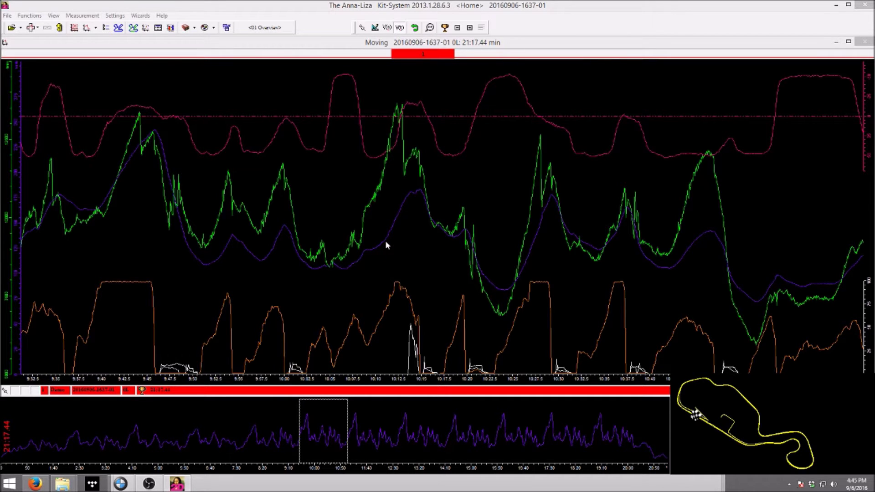
pyautogui.click(384, 243)
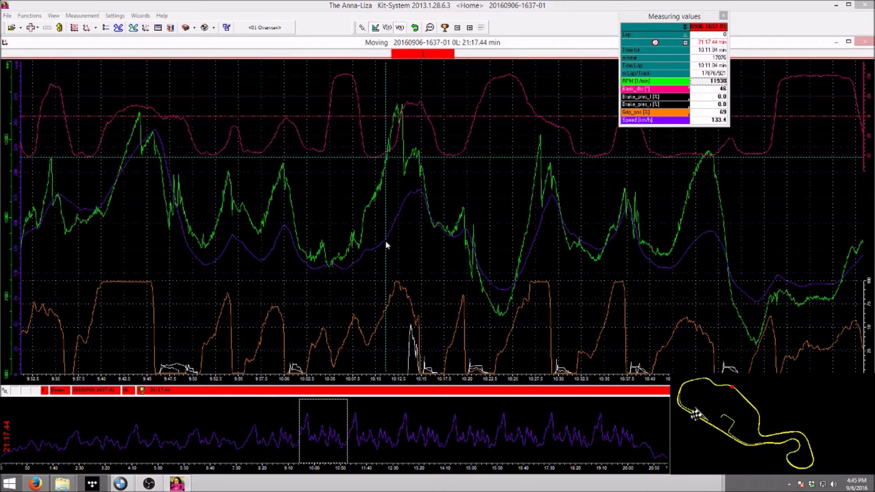
# Step: Settle the measurement marker on the RPM peak near 9:44, reading 227.8 km/h
pyautogui.click(413, 247)
pyautogui.moveTo(414, 246)
pyautogui.mouseDown()
pyautogui.moveTo(248, 258)
pyautogui.moveTo(698, 434)
pyautogui.mouseUp()
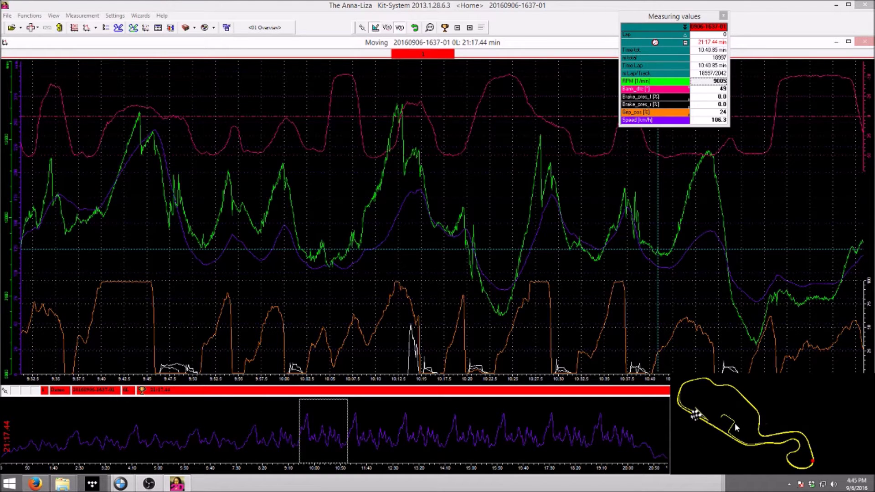
pyautogui.moveTo(606, 244)
pyautogui.mouseDown()
pyautogui.moveTo(363, 256)
pyautogui.moveTo(712, 284)
pyautogui.moveTo(444, 284)
pyautogui.mouseUp()
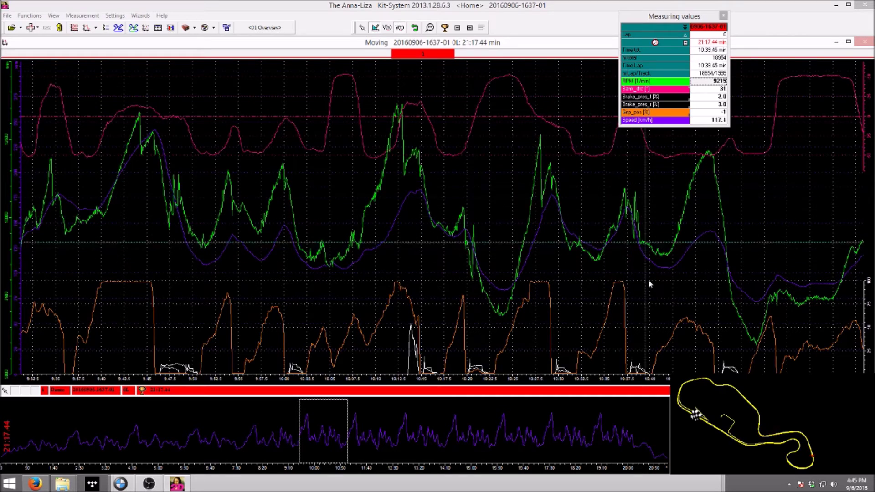
pyautogui.moveTo(444, 284)
pyautogui.mouseDown()
pyautogui.moveTo(695, 298)
pyautogui.moveTo(350, 283)
pyautogui.moveTo(138, 312)
pyautogui.mouseUp()
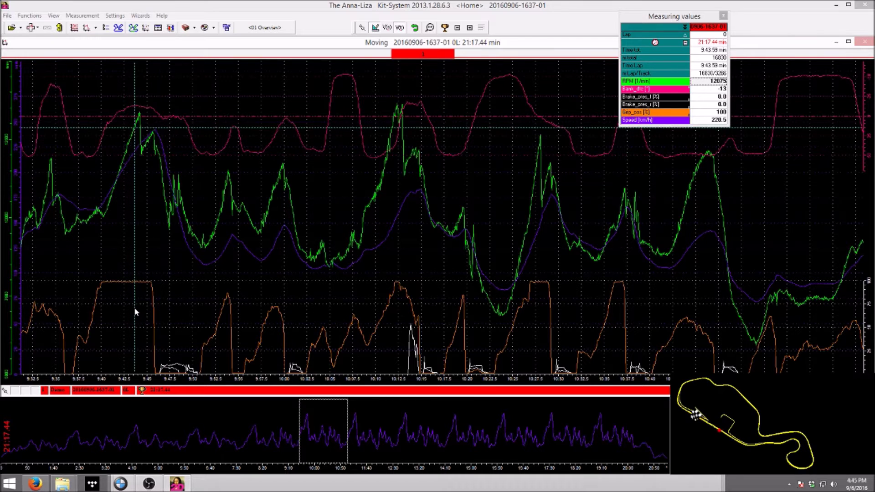
pyautogui.moveTo(137, 312); pyautogui.dragTo(139, 312)
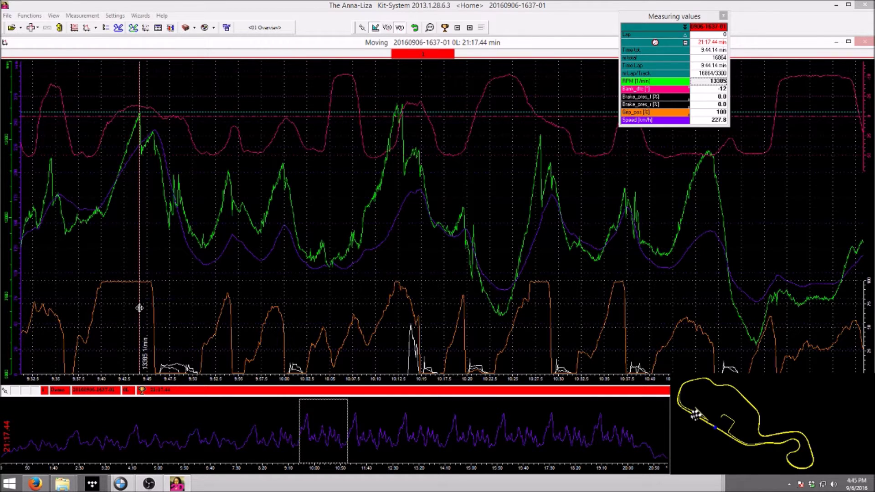
pyautogui.rightClick(139, 307)
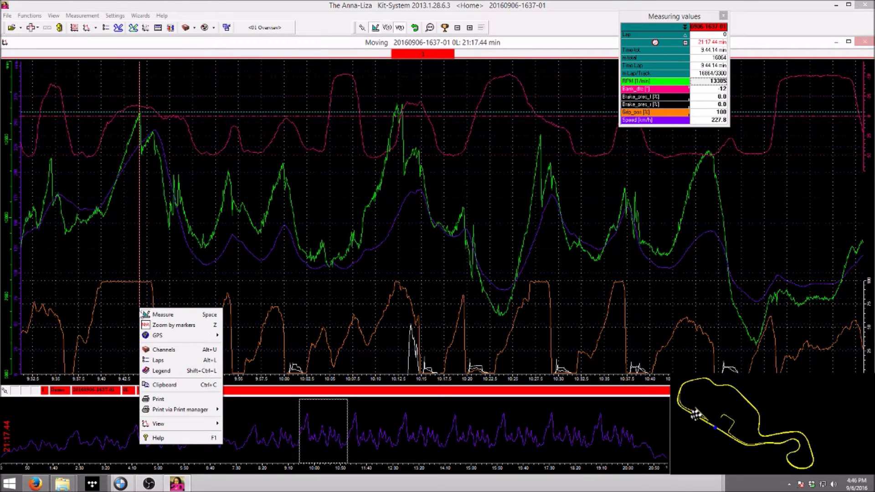
pyautogui.moveTo(158, 335)
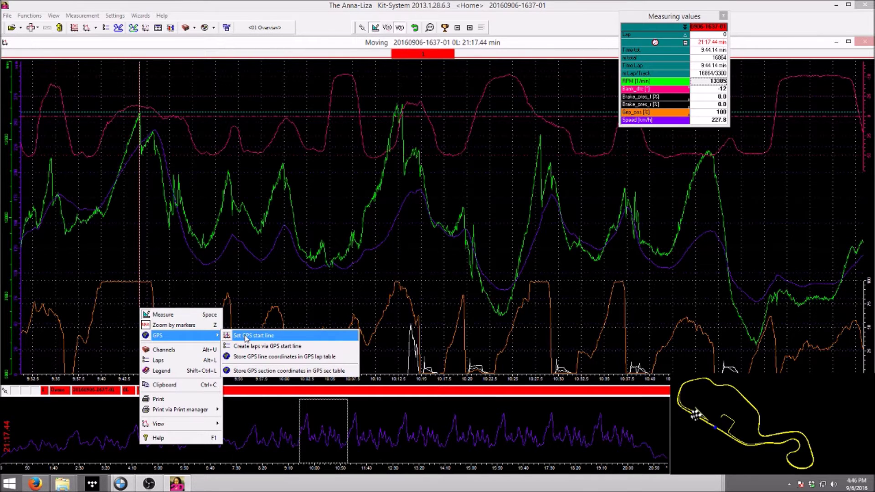
# Step: Set a GPS start/finish line at the marked point, saved as Thunderbolt
pyautogui.click(245, 337)
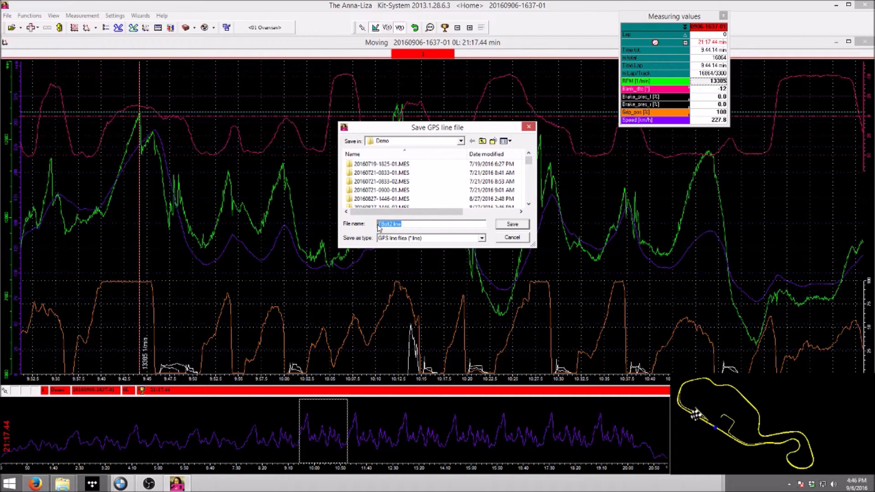
pyautogui.write('T')
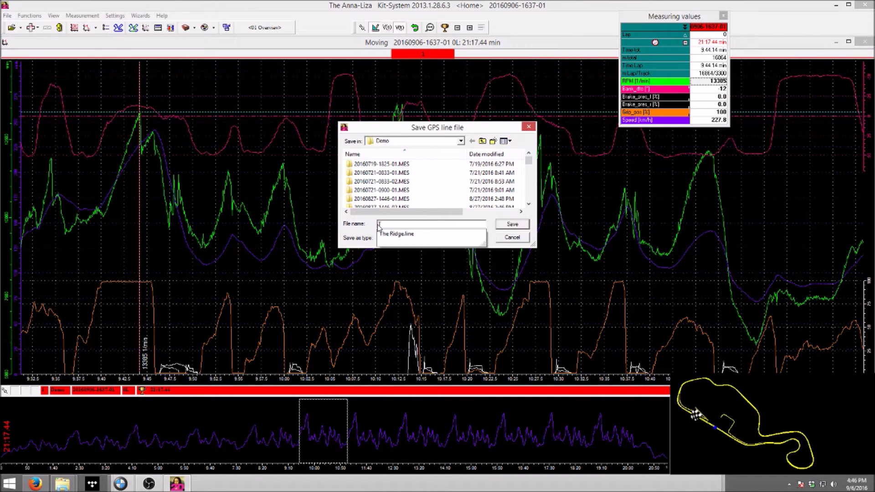
pyautogui.write('hunderbolt')
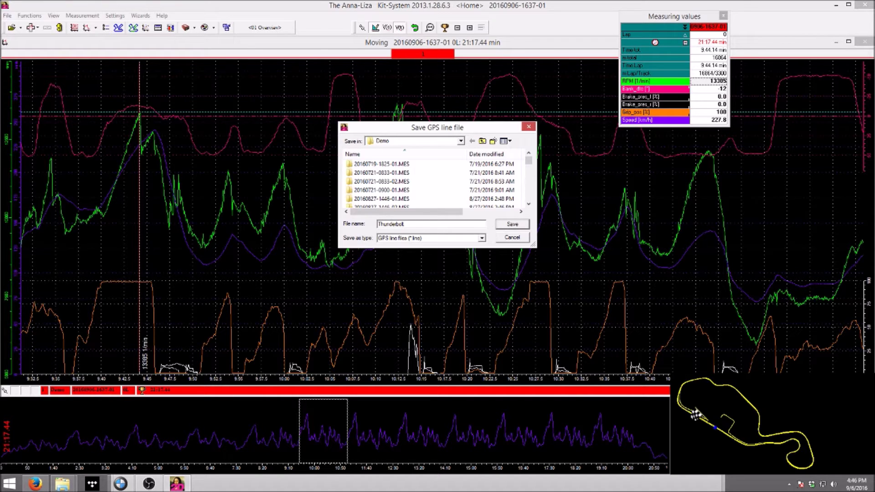
pyautogui.click(509, 224)
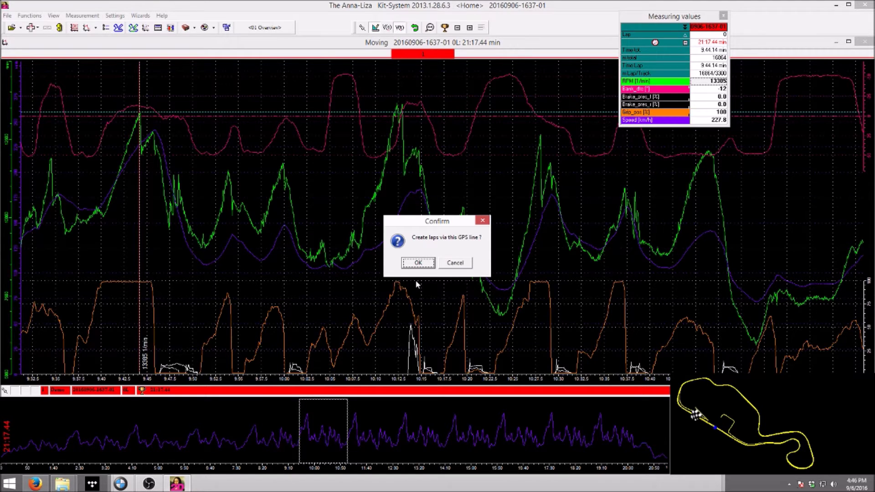
# Step: Create laps from the Thunderbolt line and browse laps 6, 9 and 7
pyautogui.click(418, 263)
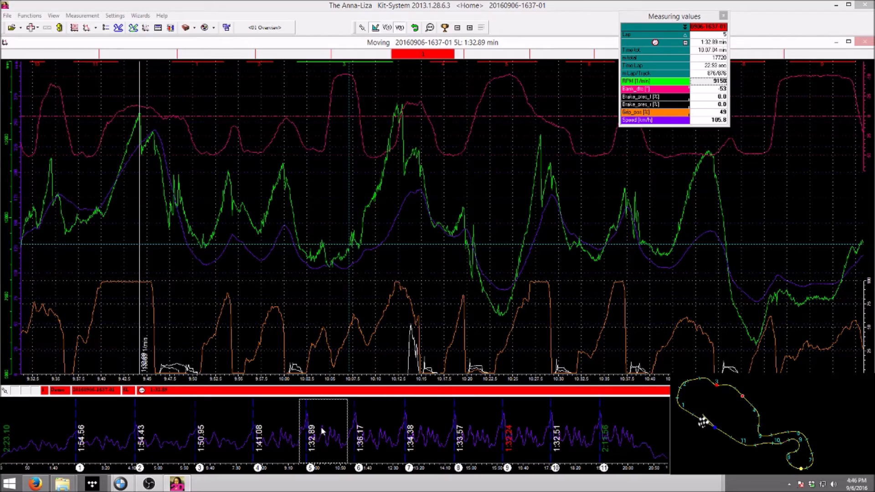
pyautogui.moveTo(320, 426); pyautogui.dragTo(387, 436)
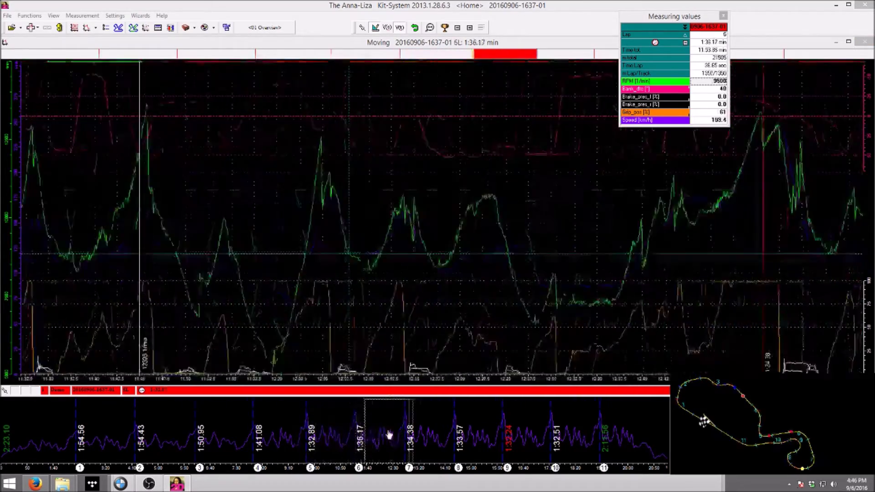
pyautogui.moveTo(387, 435)
pyautogui.mouseDown()
pyautogui.moveTo(550, 443)
pyautogui.moveTo(525, 446)
pyautogui.mouseUp()
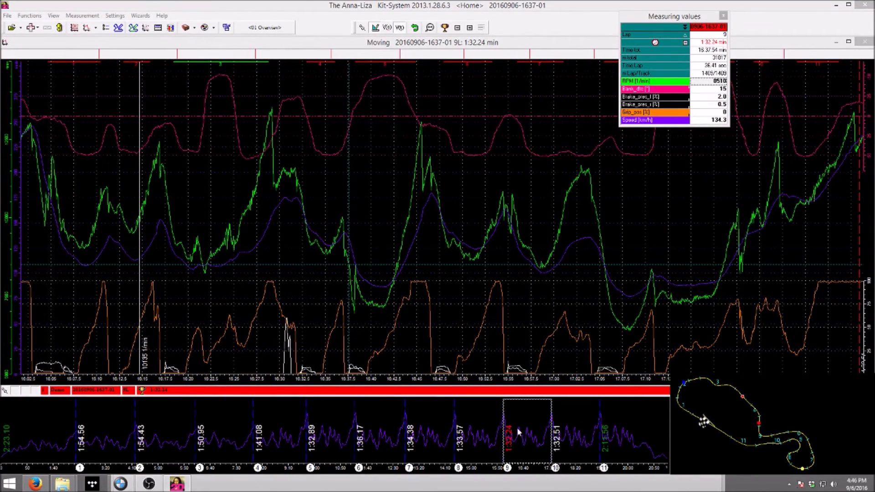
pyautogui.moveTo(517, 427); pyautogui.dragTo(328, 443)
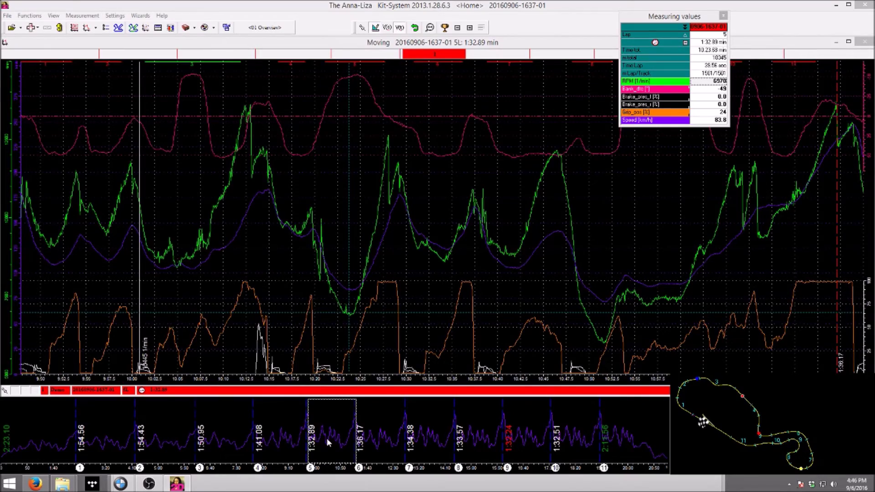
pyautogui.moveTo(336, 438); pyautogui.dragTo(360, 444)
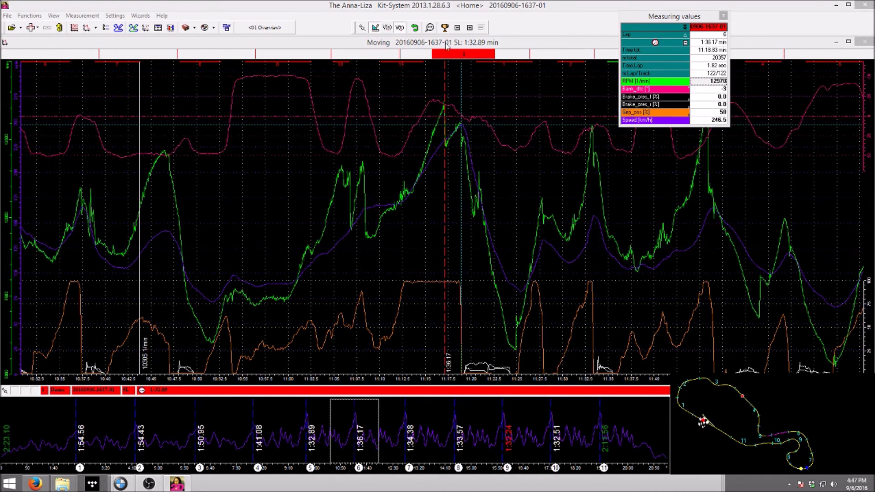
pyautogui.moveTo(441, 53); pyautogui.dragTo(409, 53)
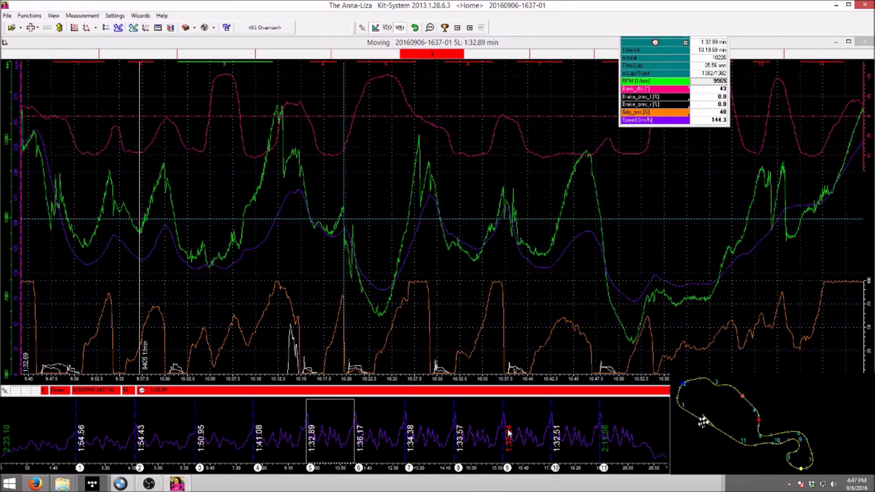
# Step: Show fastest lap 9 (1:32.24) in the graphs using the trophy button
pyautogui.click(455, 103)
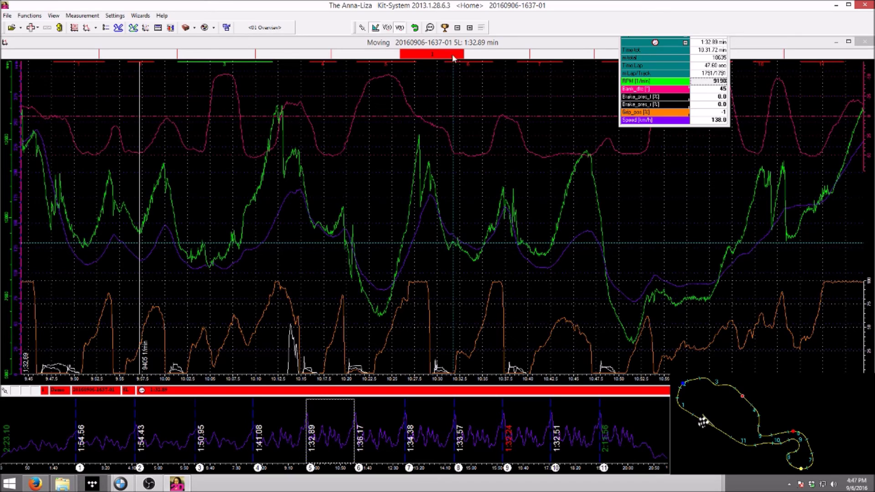
pyautogui.click(445, 28)
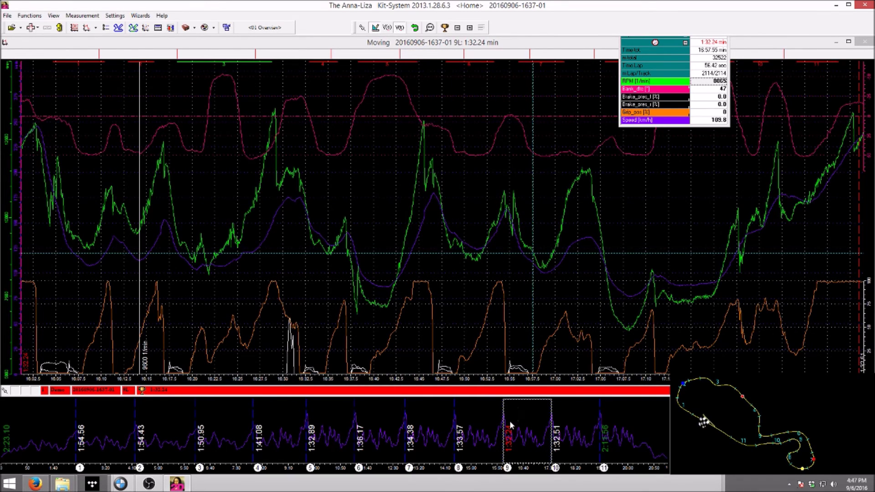
pyautogui.click(462, 294)
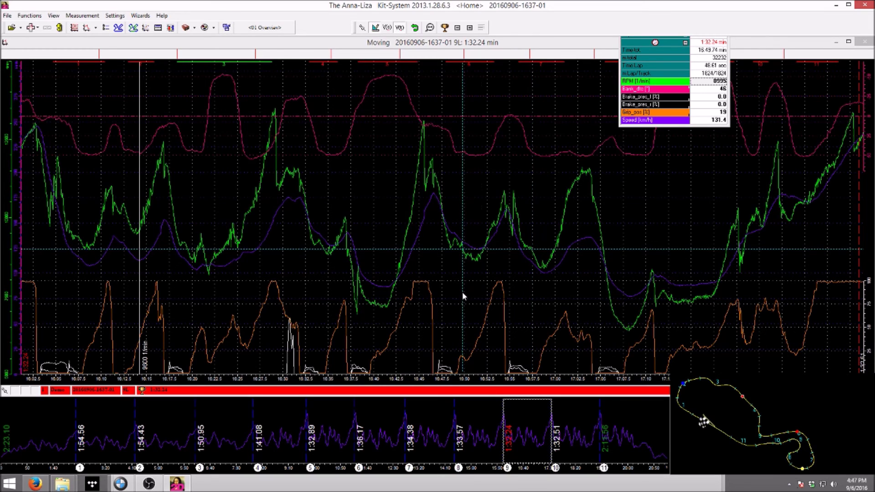